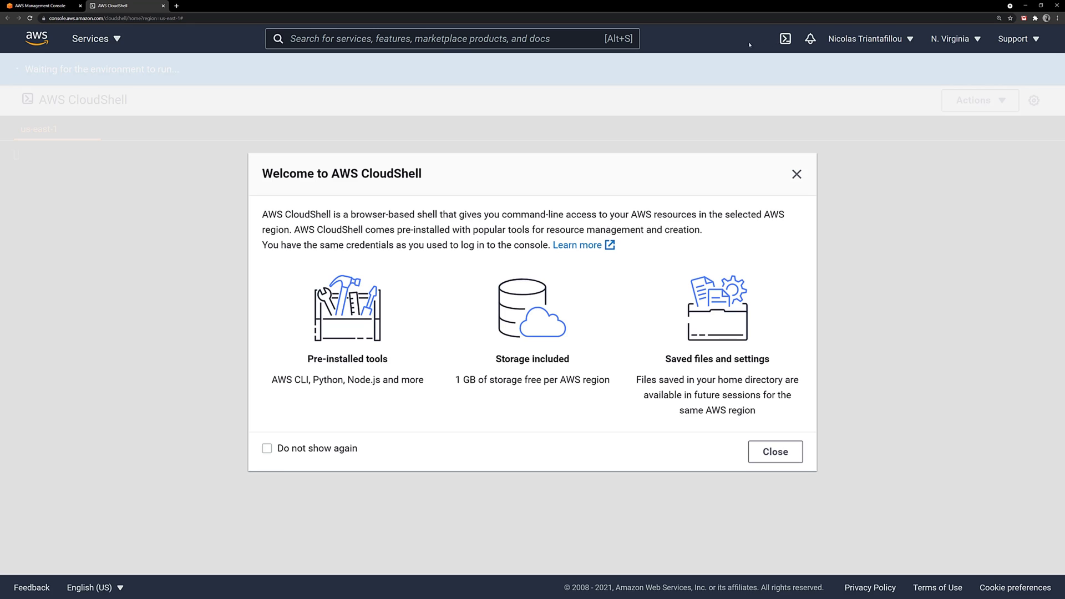
Close the Welcome to AWS CloudShell dialog with 'Do not show again' ticked.
{"action": "left_click", "coordinate": [303, 450]}
{"action": "left_click", "coordinate": [772, 455]}
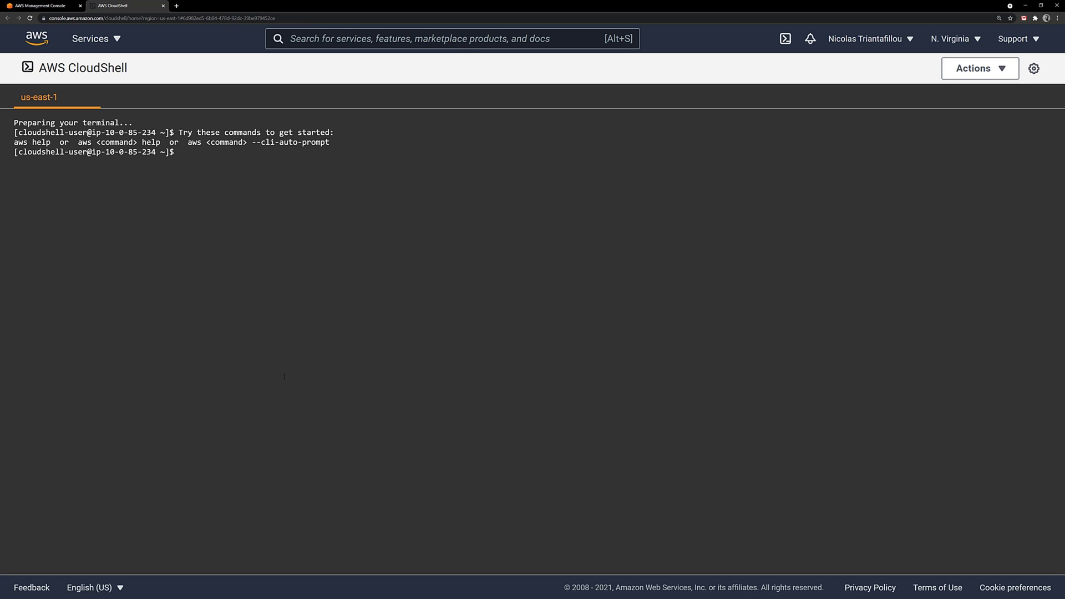
{"action": "type", "text": "ls "}
{"action": "type", "text": "/usr/local/"}
{"action": "type", "text": "bin -la"}
List /usr/local/bin with 'ls -la' to reveal the aws and aws_completer links.
{"action": "key", "text": "Return"}
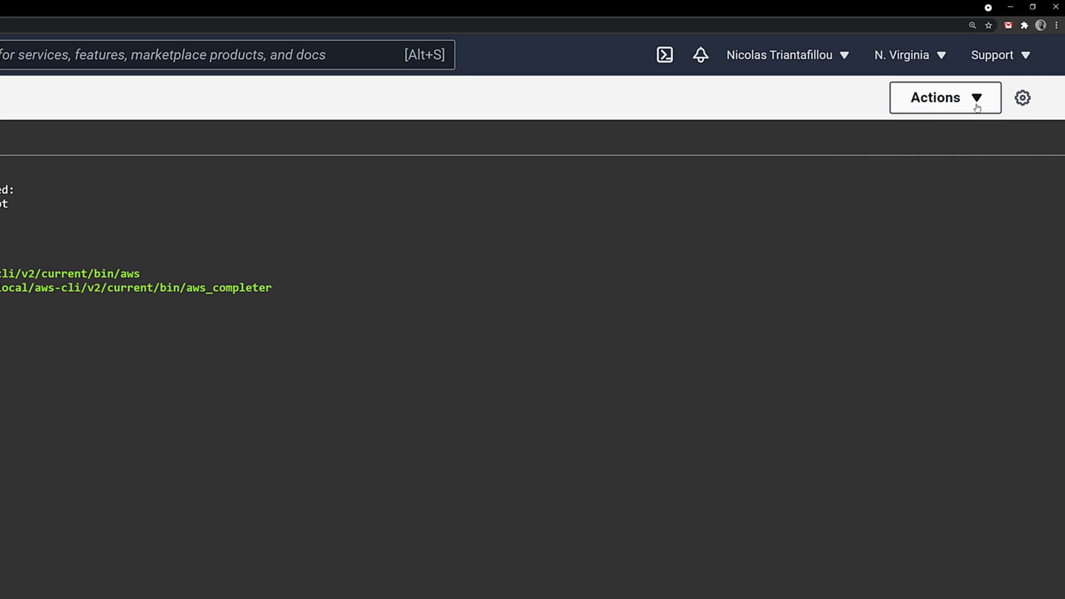
{"action": "left_click", "coordinate": [977, 100]}
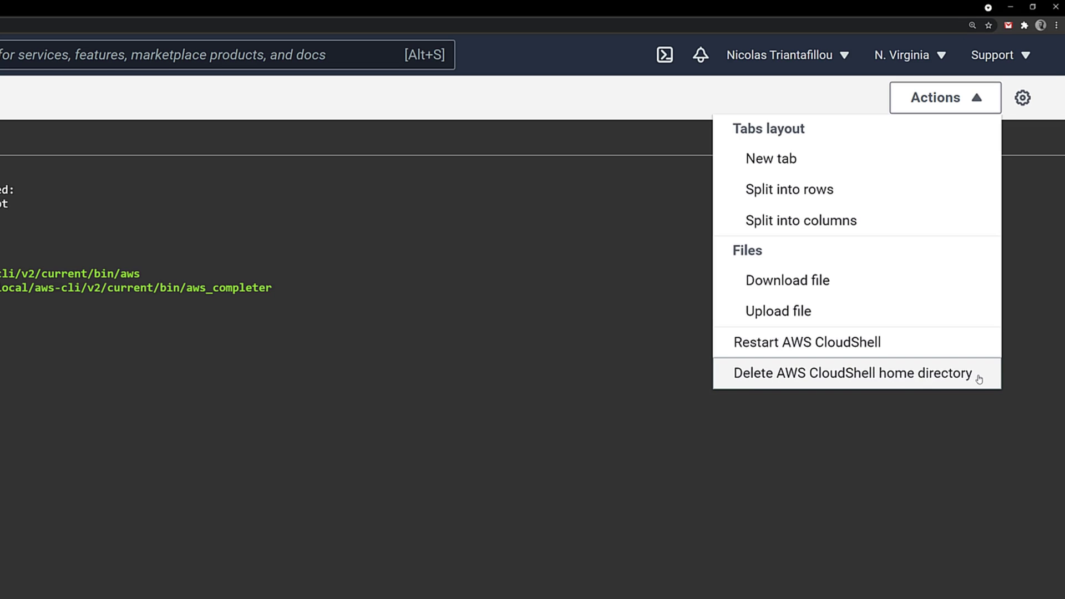
{"action": "key", "text": "Escape"}
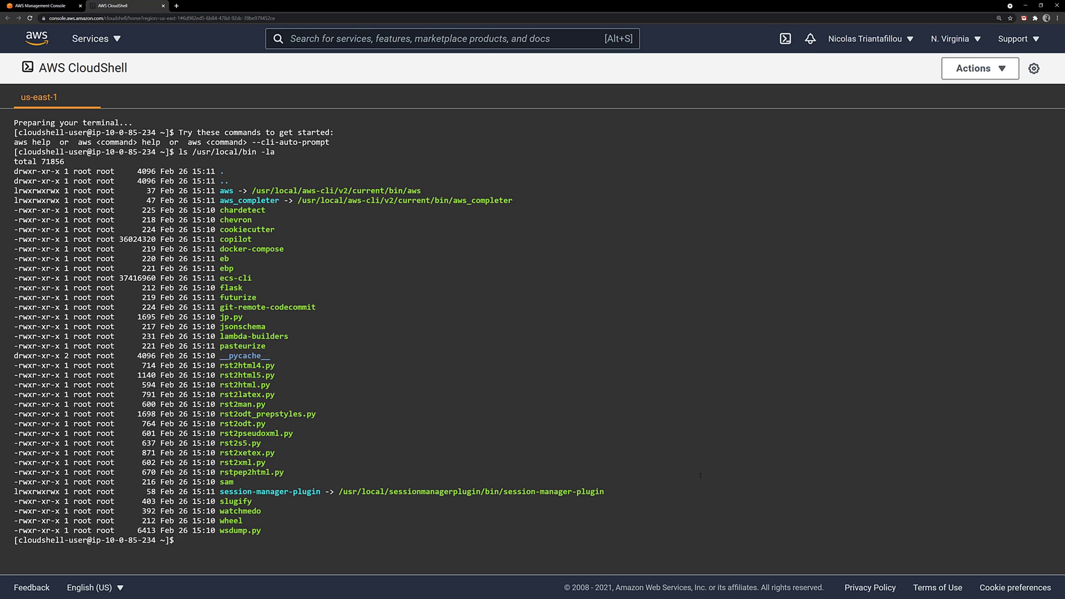
{"action": "type", "text": "aws "}
{"action": "type", "text": "ec2 "}
{"action": "type", "text": "describe-instance"}
{"action": "type", "text": "s"}
Run 'aws ec2 describe-instances' and page through the t2.micro instance's JSON to the end.
{"action": "key", "text": "Return"}
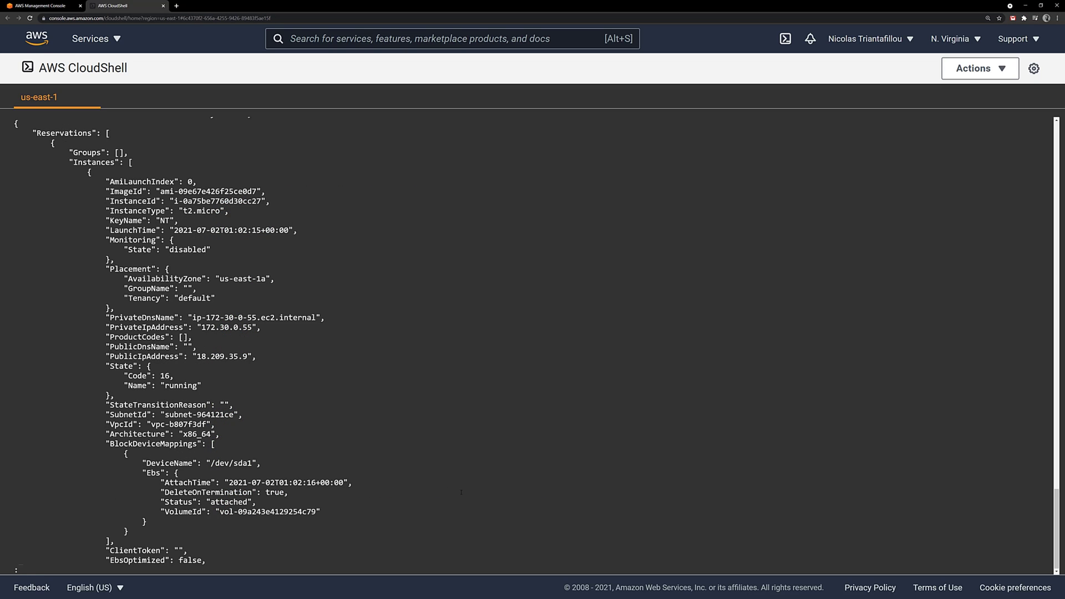
{"action": "key", "text": "space"}
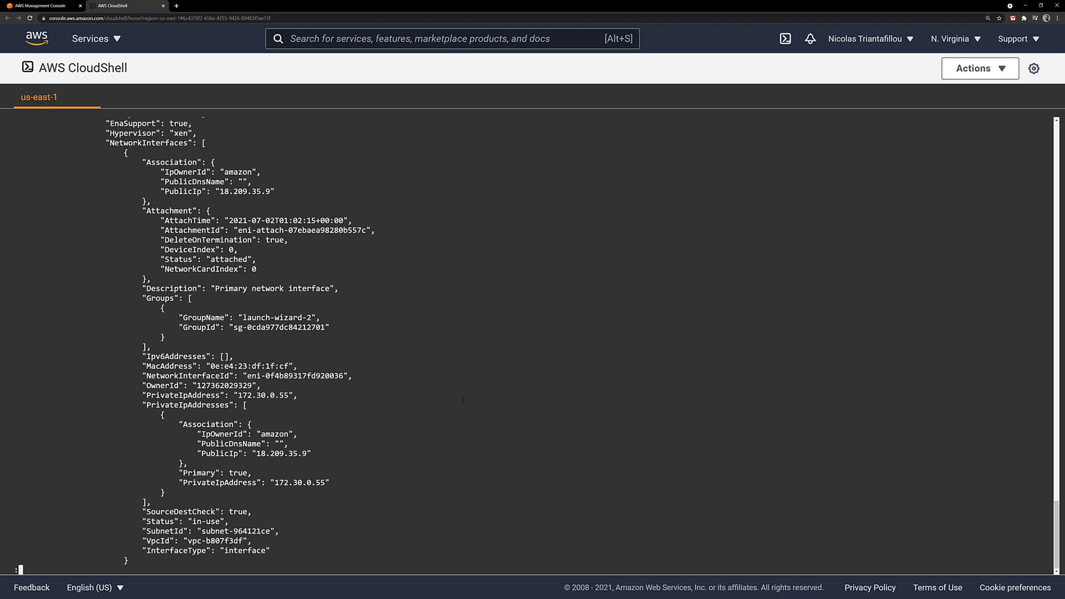
{"action": "key", "text": "space"}
{"action": "key", "text": "q"}
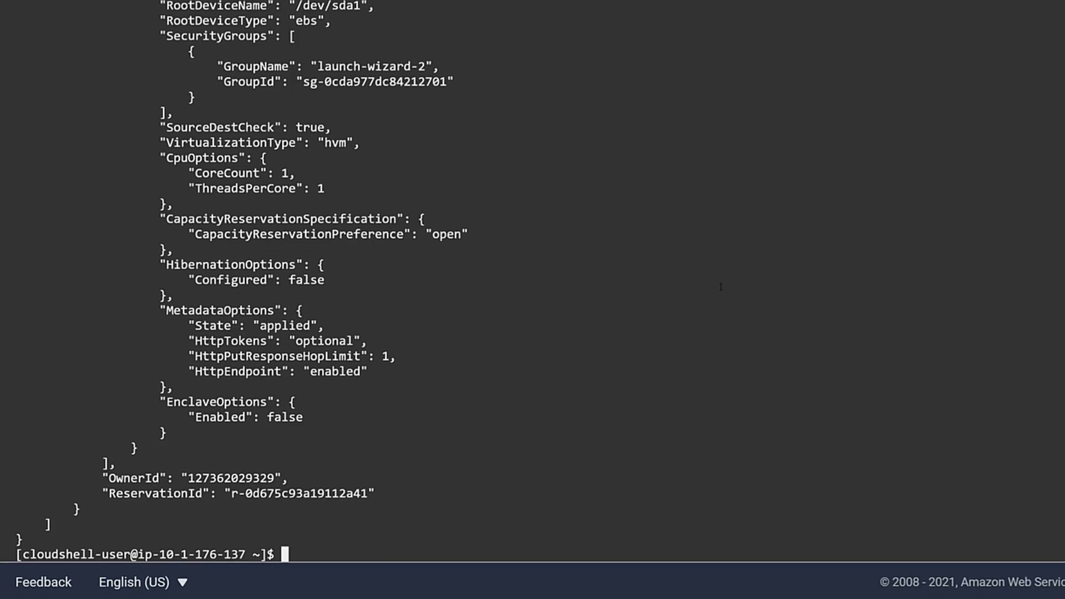
{"action": "type", "text": "sudo npm "}
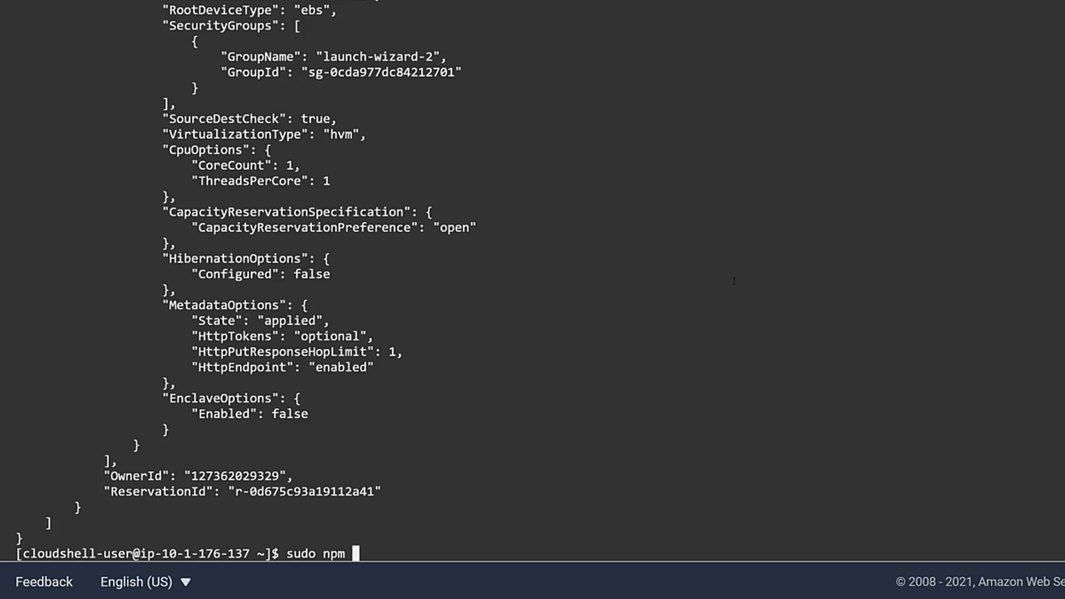
{"action": "type", "text": "install -g"}
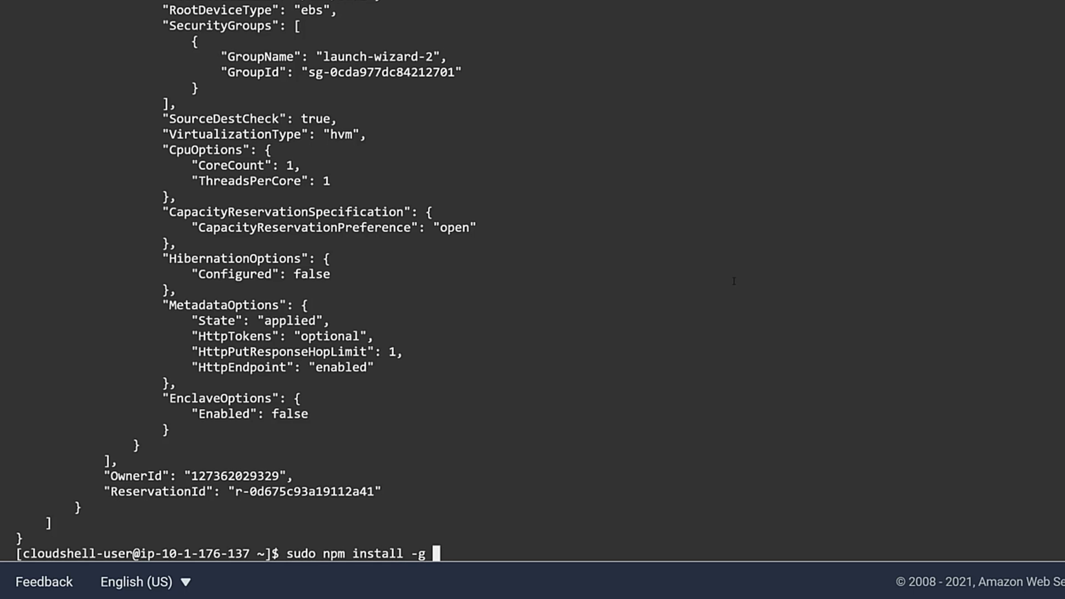
{"action": "type", "text": " aws-cdk"}
Install aws-cdk globally with npm, then initialize a Python CDK app in a new cdk folder.
{"action": "key", "text": "Return"}
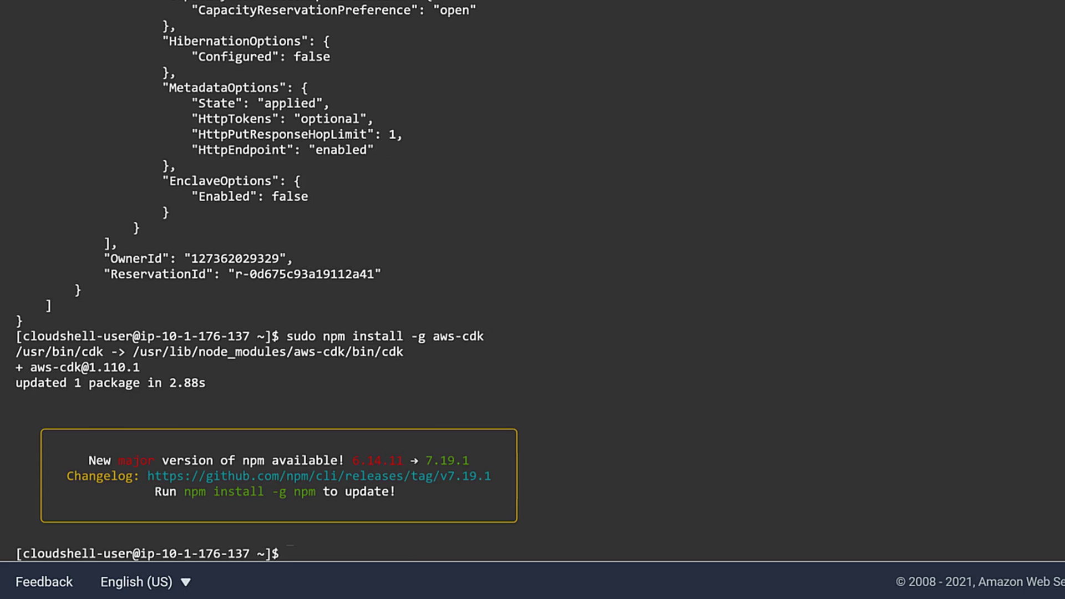
{"action": "type", "text": "mkdir"}
{"action": "type", "text": " cdk"}
{"action": "key", "text": "Return"}
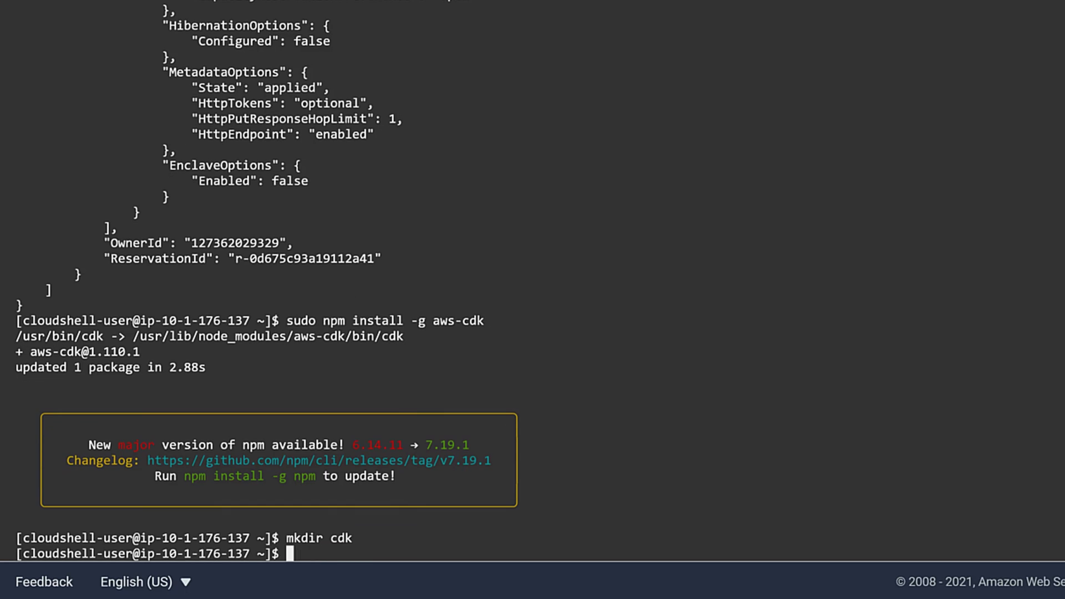
{"action": "type", "text": "cd cdk"}
{"action": "key", "text": "Return"}
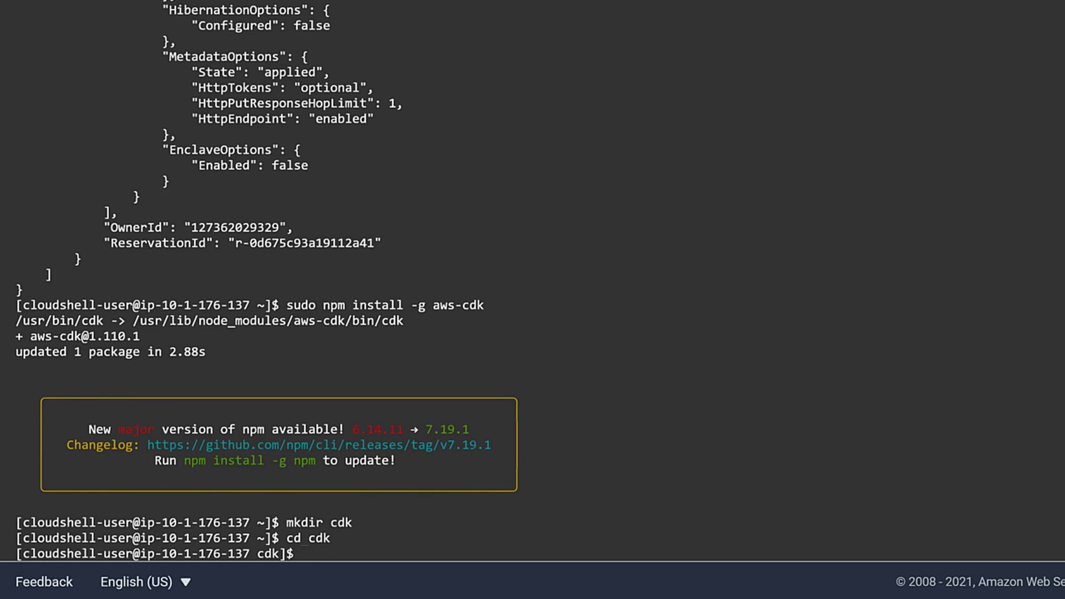
{"action": "type", "text": "cdk init"}
{"action": "type", "text": " app --language"}
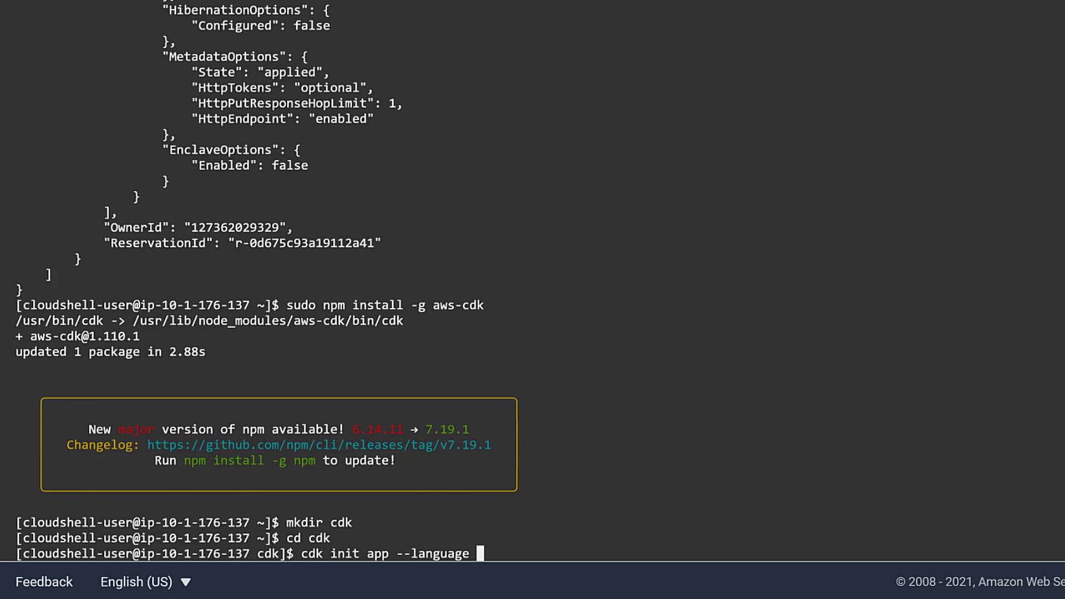
{"action": "type", "text": " python"}
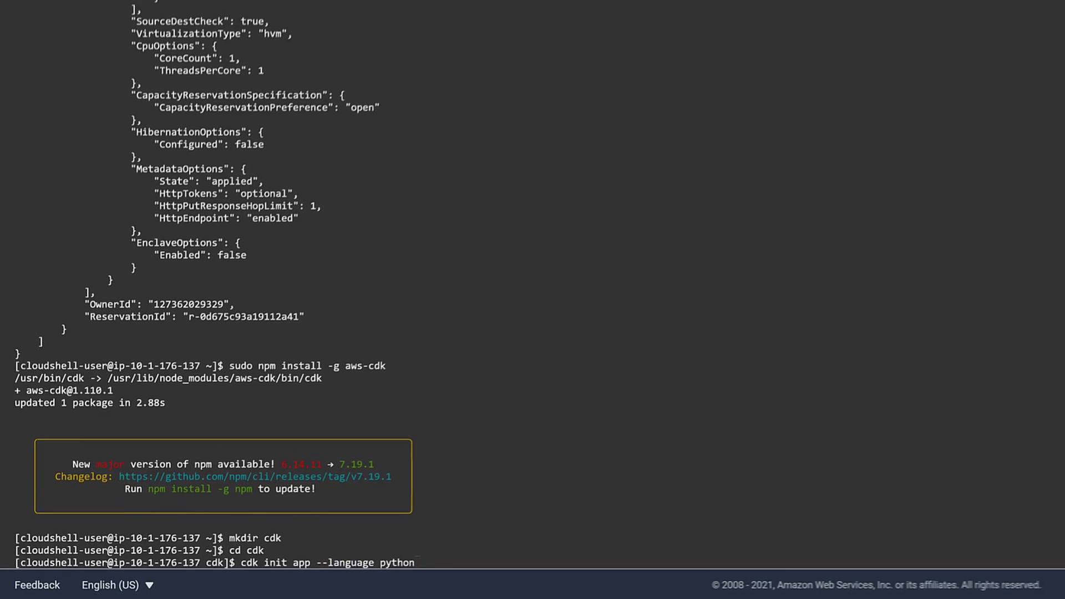
{"action": "key", "text": "Return"}
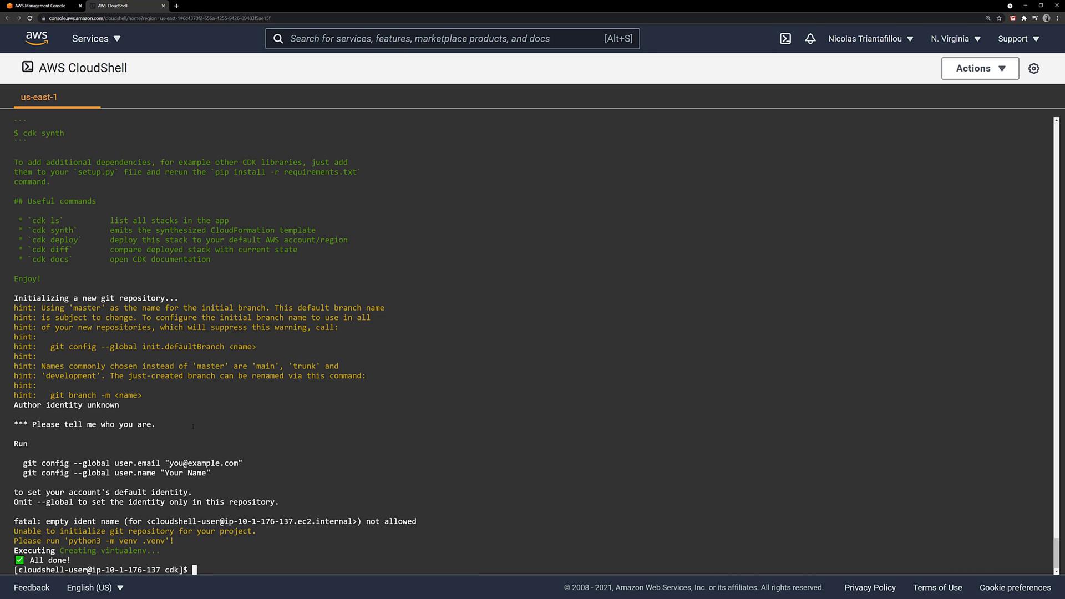
{"action": "type", "text": "bash -c \"$(wget https://raw.githubusercontent.com/ohmybash/oh-my-bash/master/tools/install.sh -O -)\""}
Run the Oh My Bash install.sh installer and check the new themed prompt.
{"action": "key", "text": "Return"}
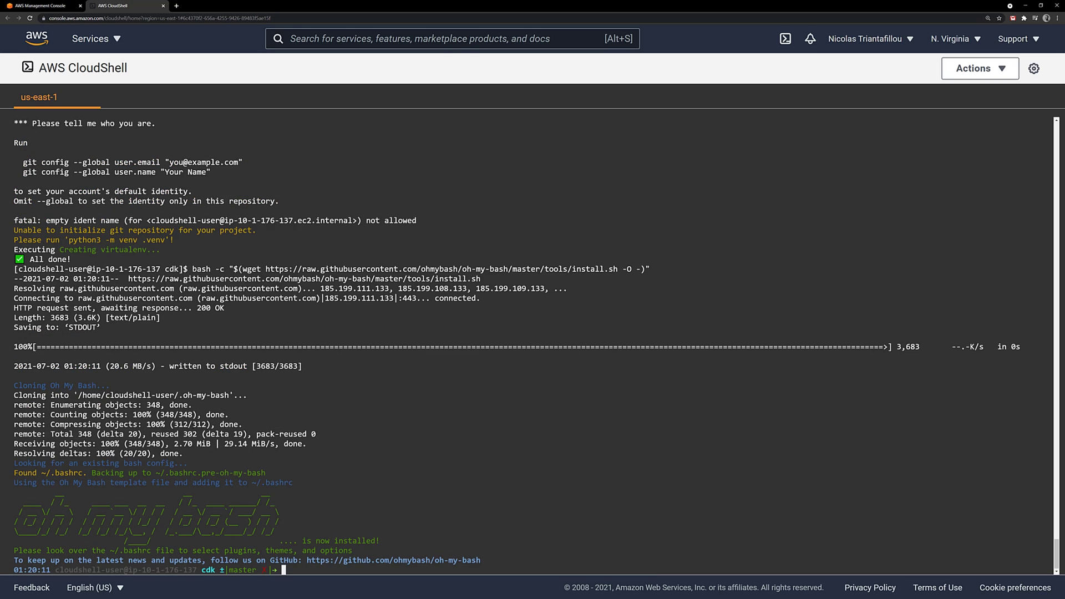
{"action": "key", "text": "Return"}
{"action": "key", "text": "Return"}
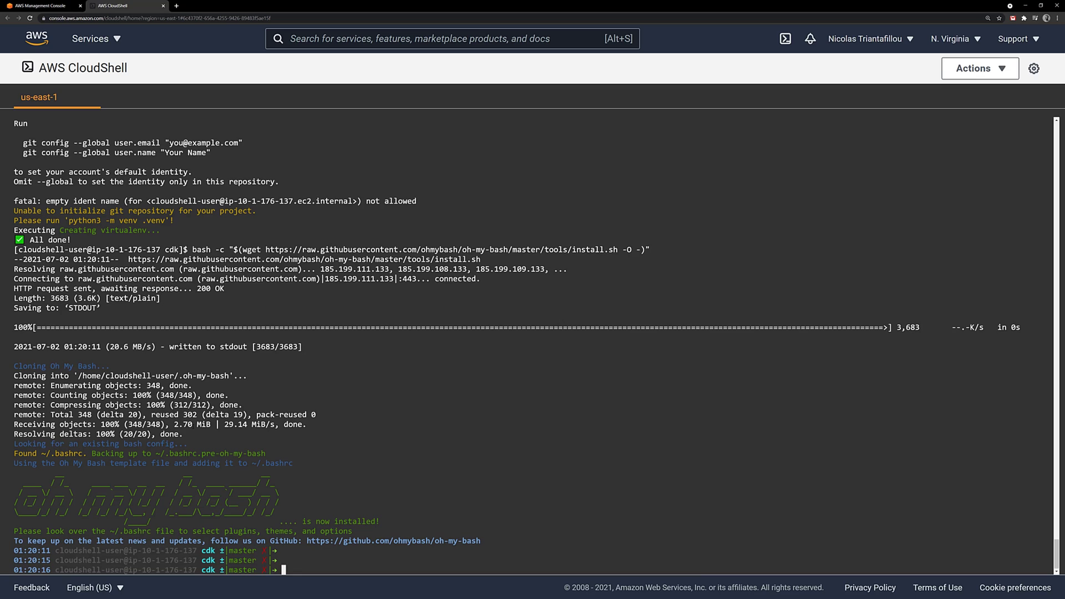